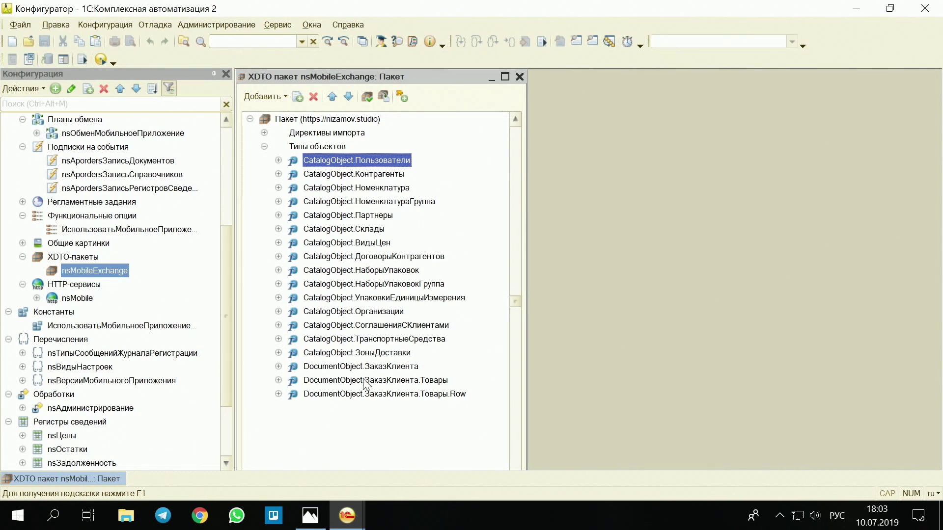
Close the nsMobileExchange XDTO package and examine the URL templates of the nsMobile HTTP service in the configuration tree.
click(519, 76)
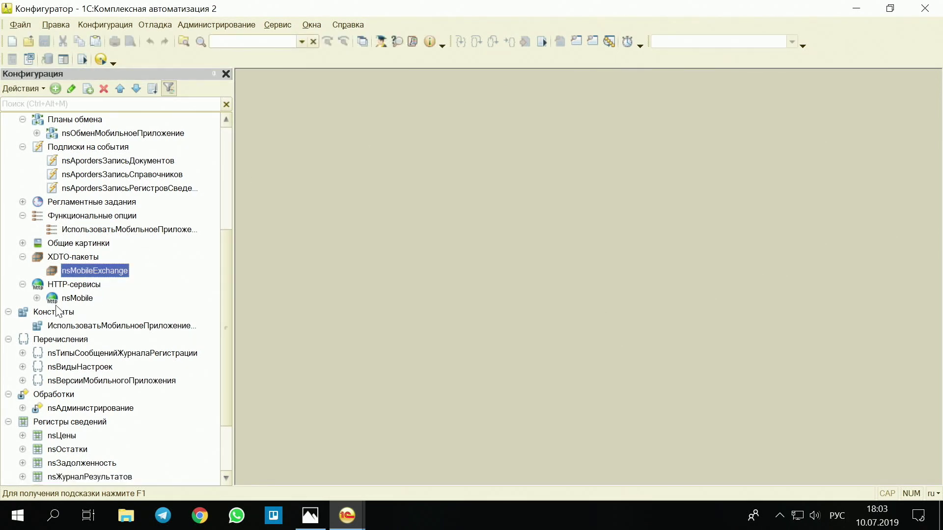
click(37, 298)
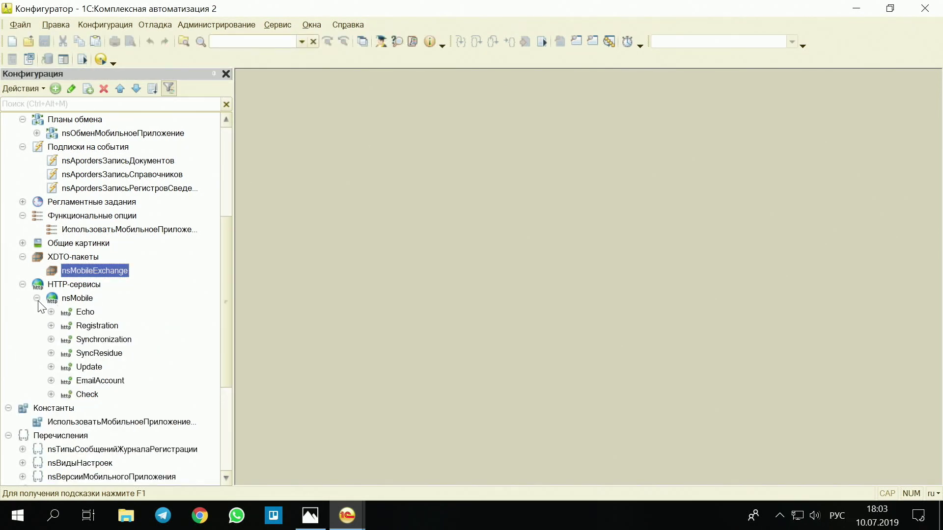
click(80, 301)
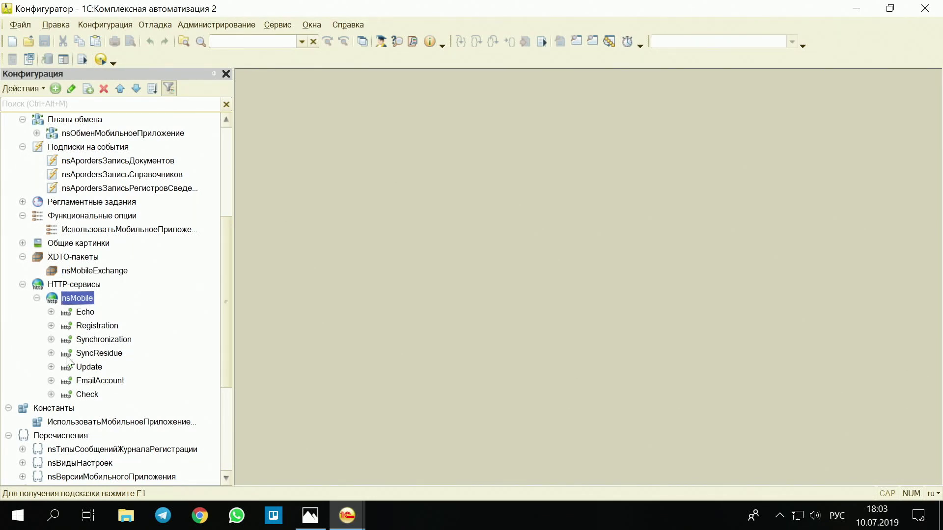
click(37, 298)
click(22, 284)
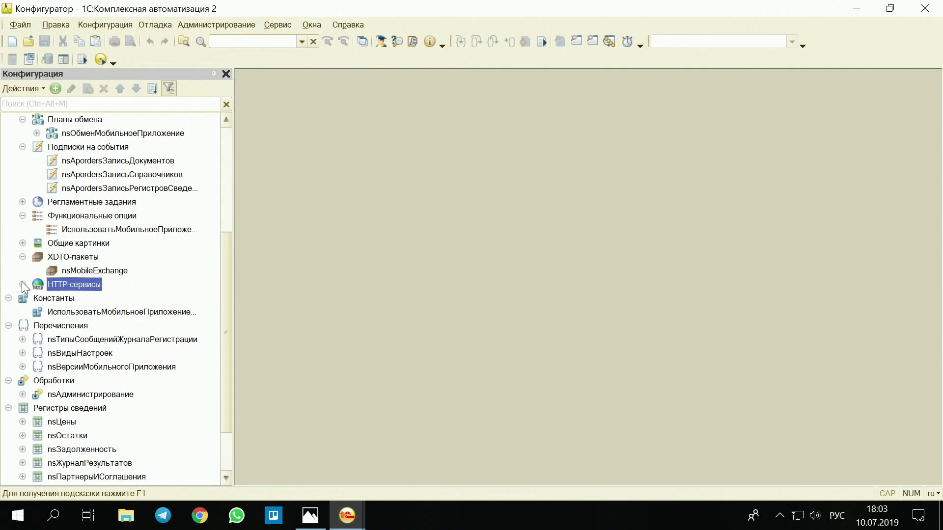
Review the extension's constant, its three ns enumerations and the nsАдминистрирование data processor in the configuration tree.
click(74, 314)
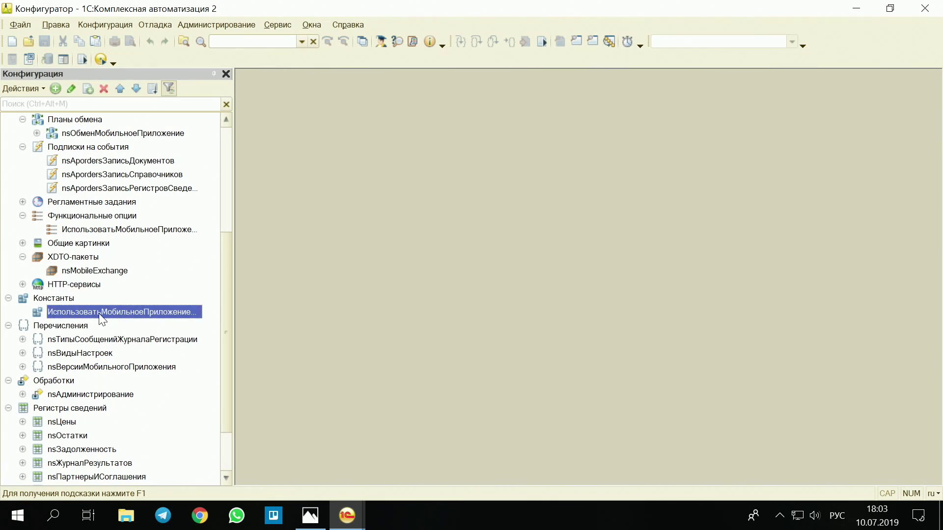
scroll(101, 320, down, 2)
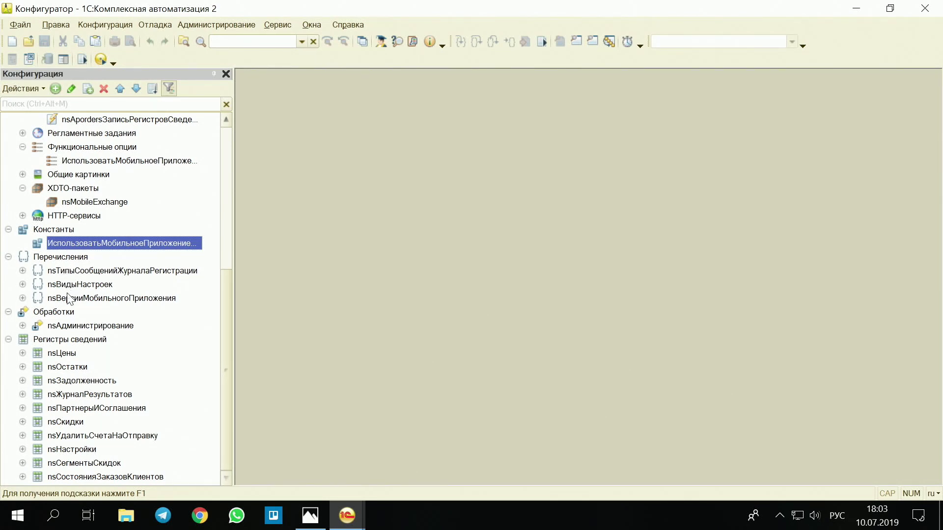
click(89, 273)
click(89, 286)
click(87, 299)
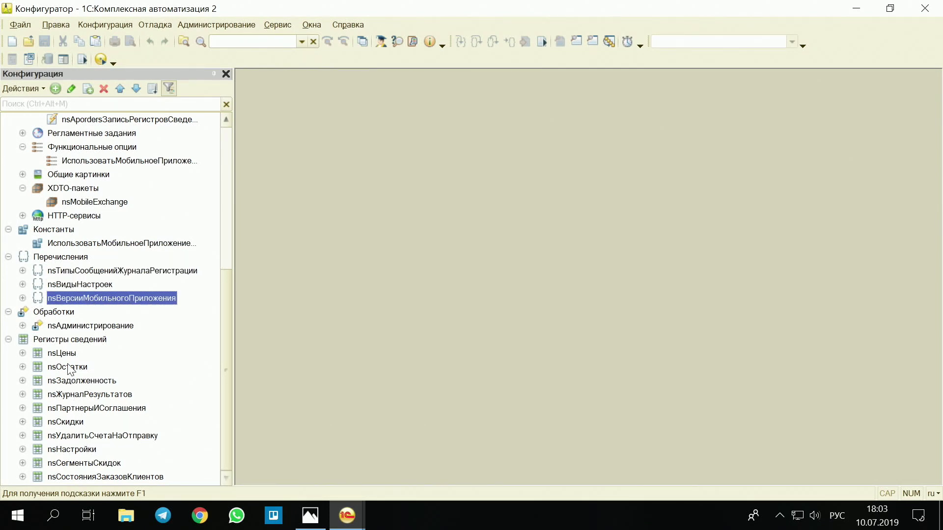
click(66, 327)
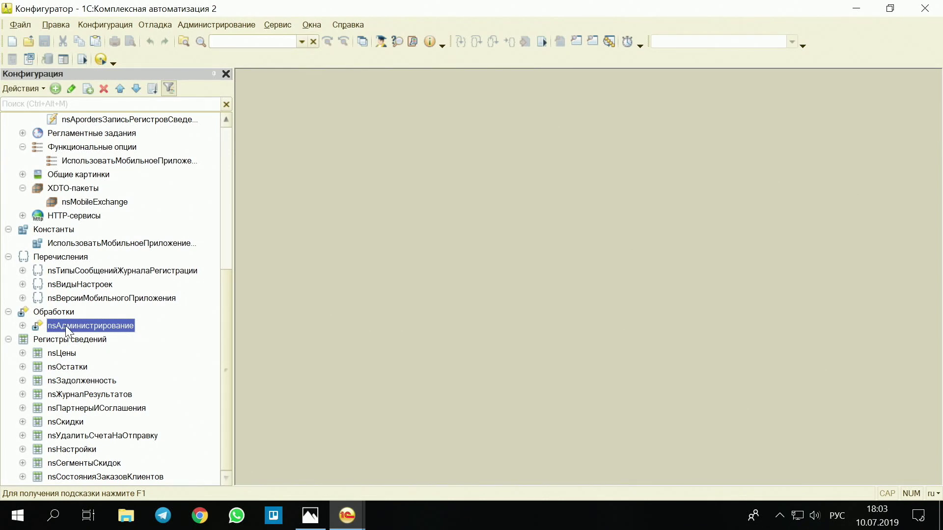
Go through the ns information registers from nsЦены to nsСостоянияЗаказовКлиентов, ending on the nsАдминистрирование data processor.
click(65, 354)
click(63, 368)
click(64, 381)
click(66, 395)
click(68, 409)
click(70, 422)
click(68, 437)
click(70, 451)
click(72, 473)
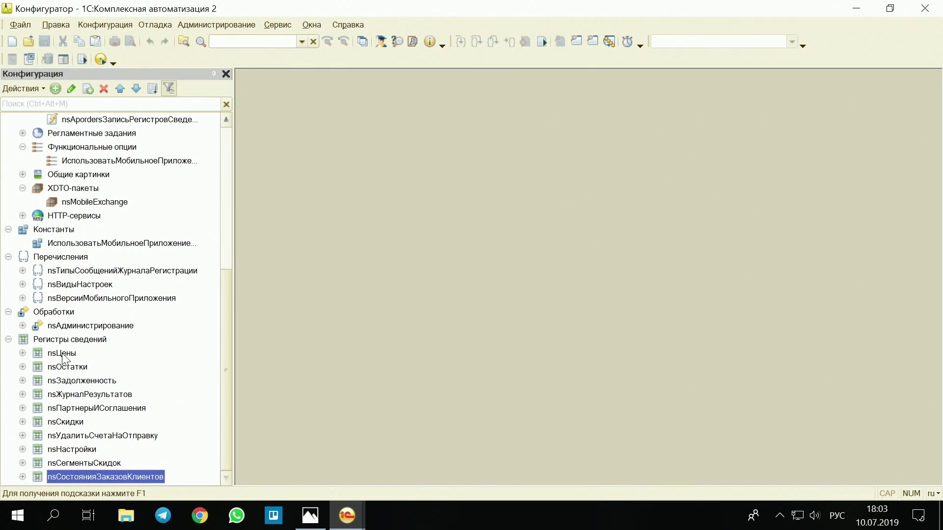
click(63, 355)
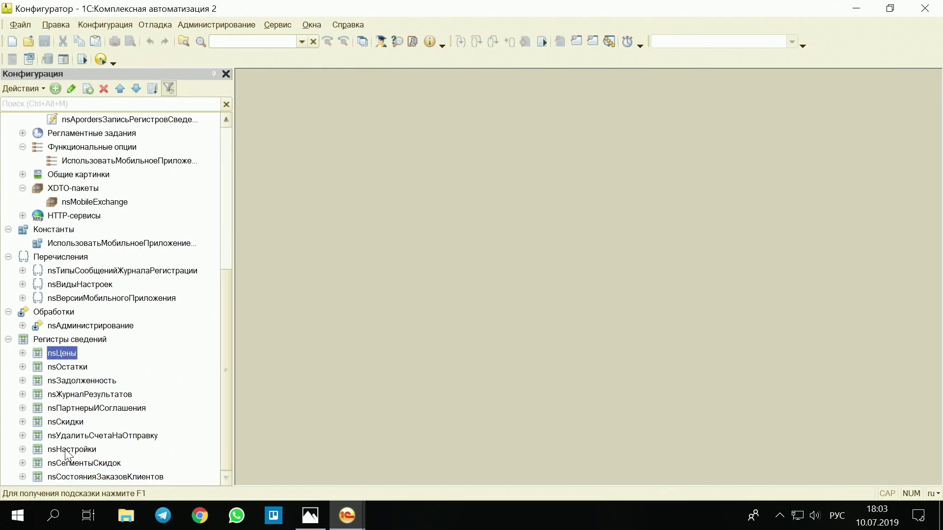
click(82, 328)
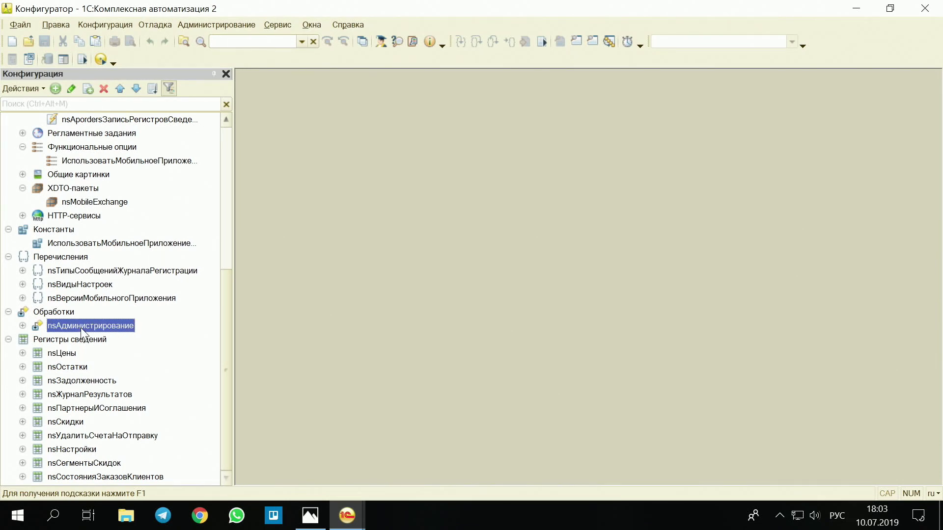
Switch to the running 1С:Предприятие session of КА Демо and look over the customer orders ИИ-00000002 and ИИ-00000001.
click(347, 516)
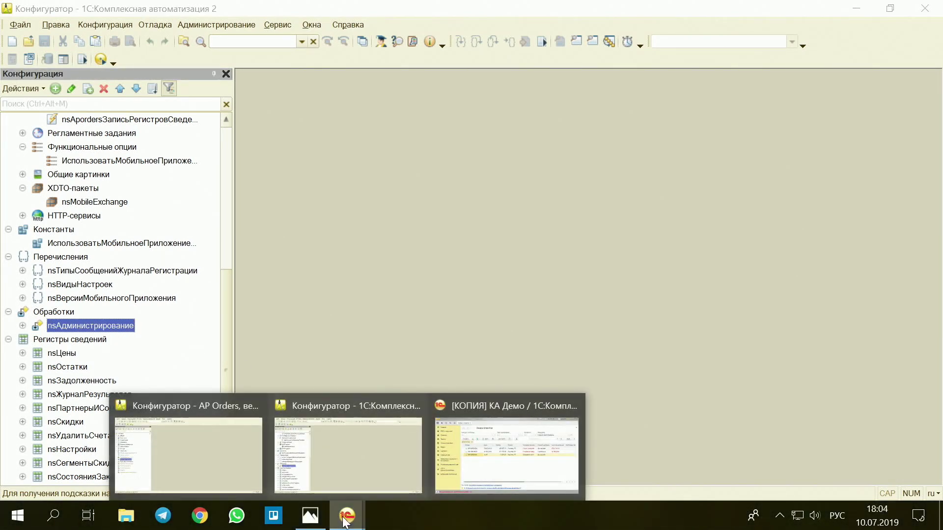
click(478, 465)
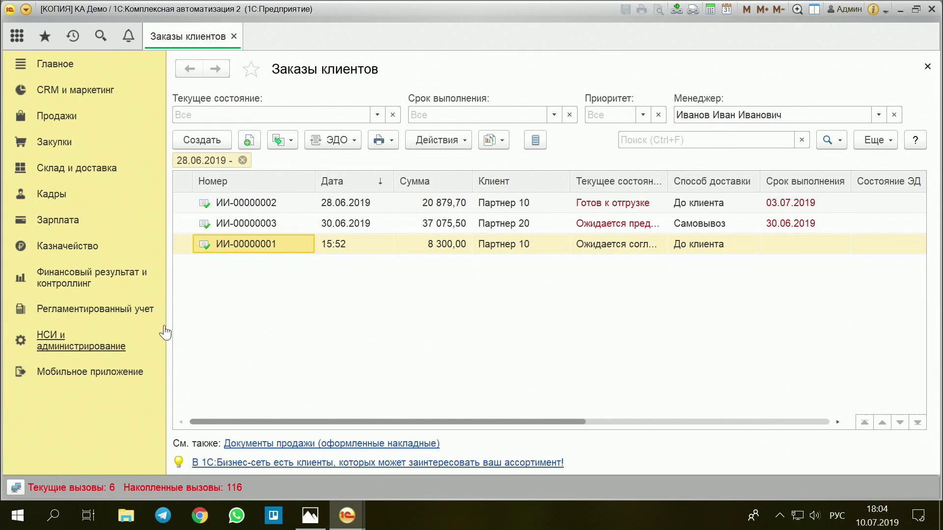
click(241, 206)
click(248, 243)
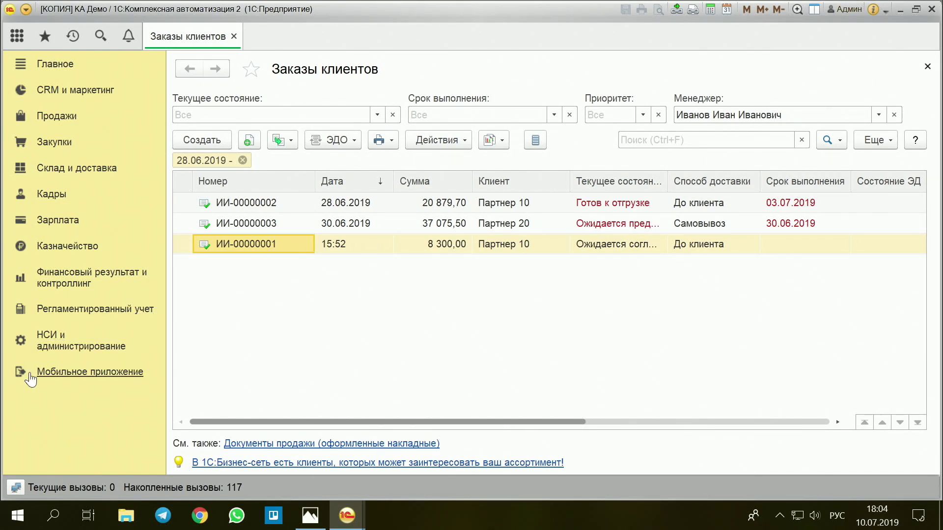
View the "Использовать мобильное приложение APOrders" constant in the Мобильное приложение section and close its form without changes.
click(77, 374)
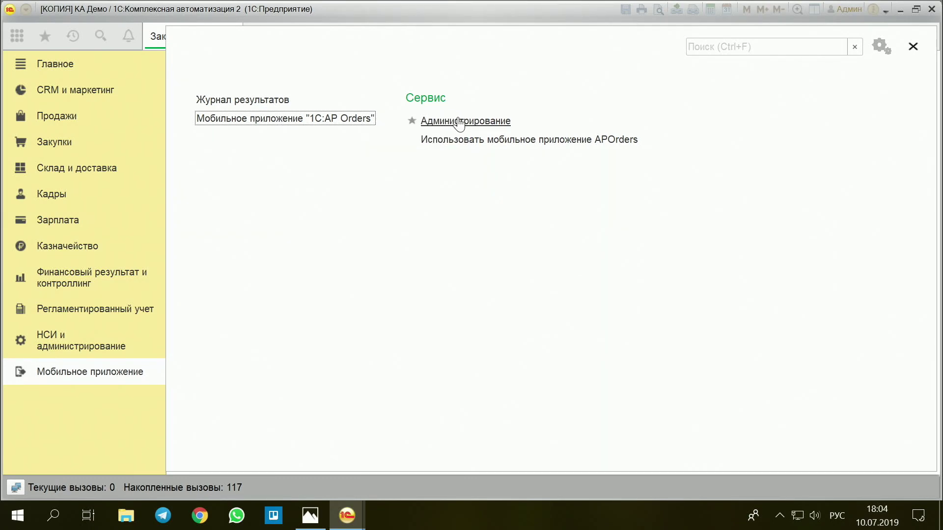
click(452, 142)
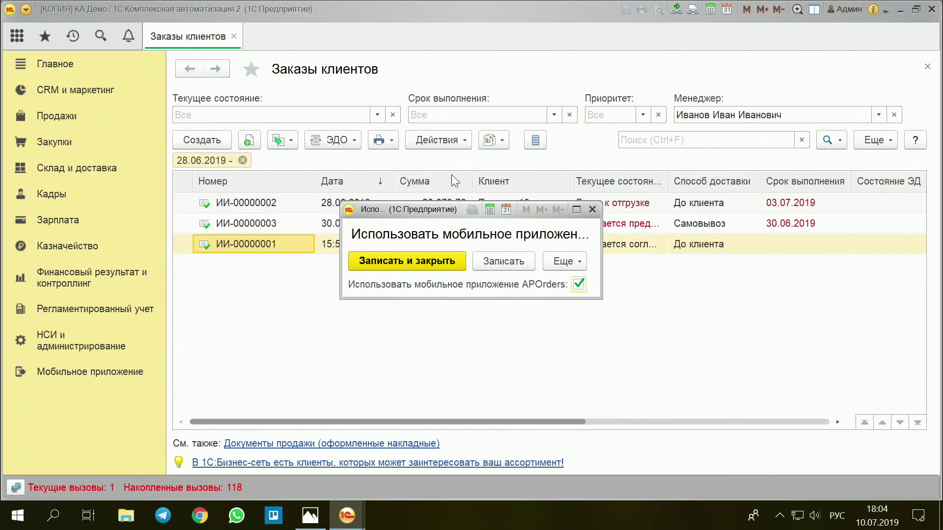
click(592, 210)
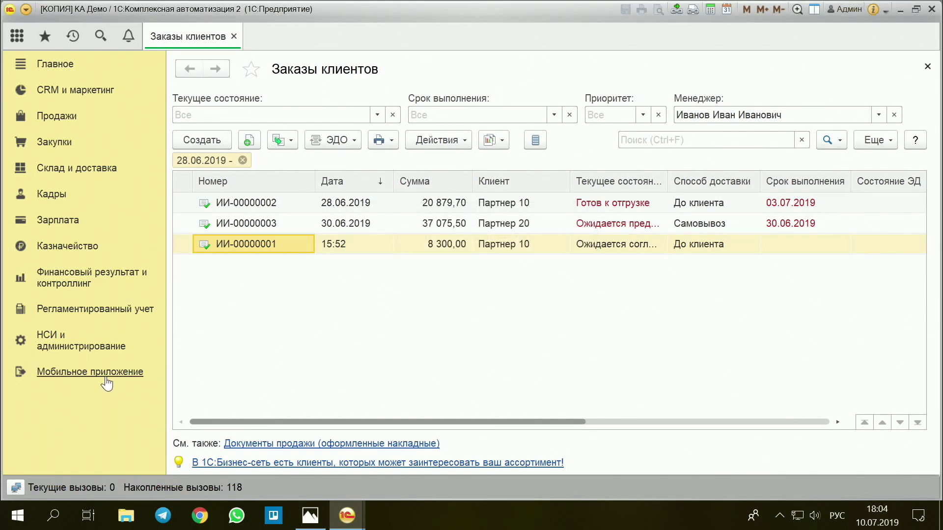
Inspect the name, order export date, prefix and user in the manager's device synchronization settings under Мобильное приложение "1C:AP Orders", leaving them unchanged.
click(88, 376)
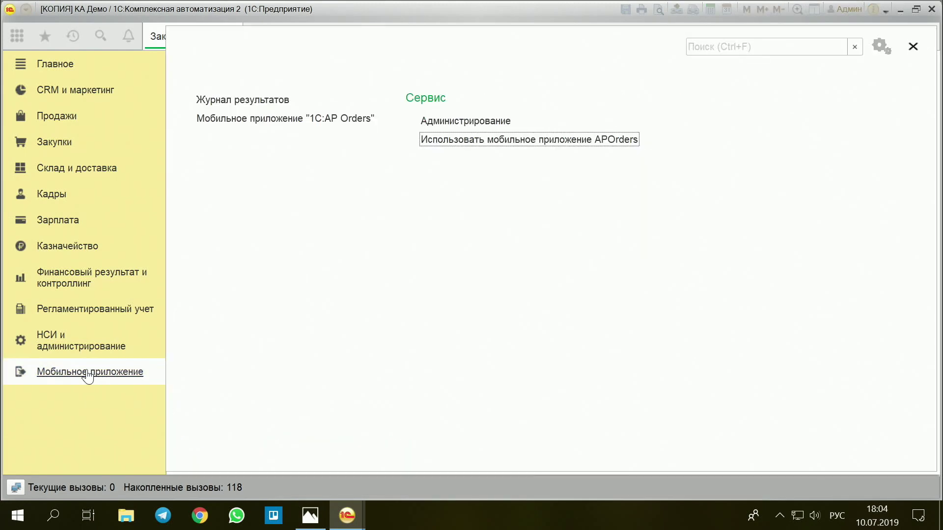
click(290, 121)
double_click(283, 154)
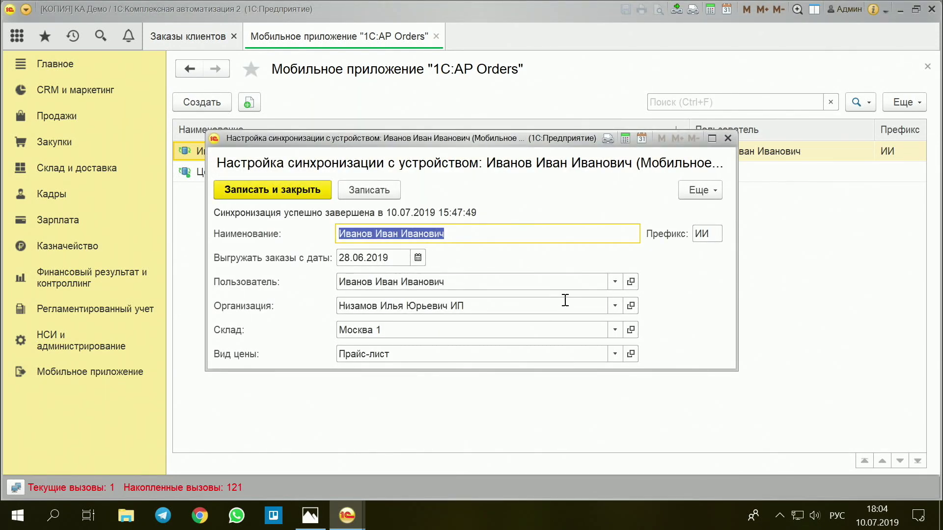
click(469, 235)
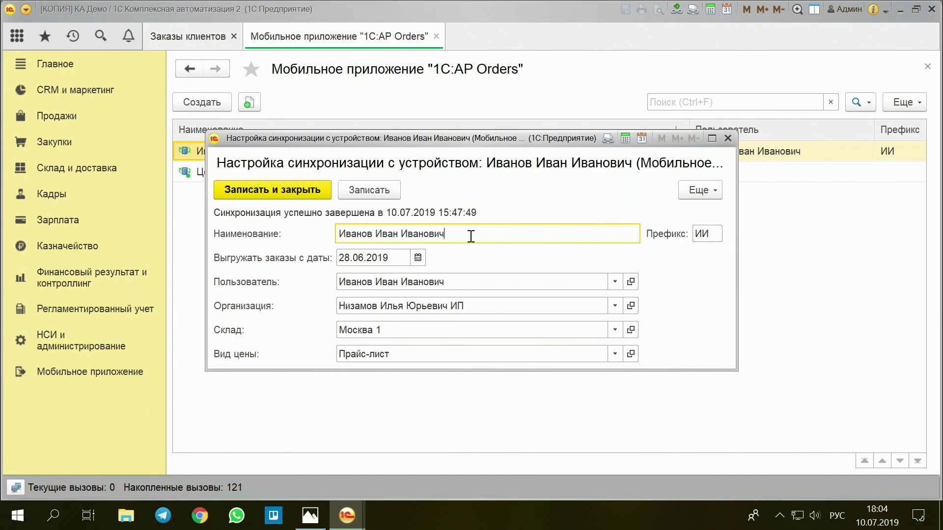
drag(494, 235, 322, 230)
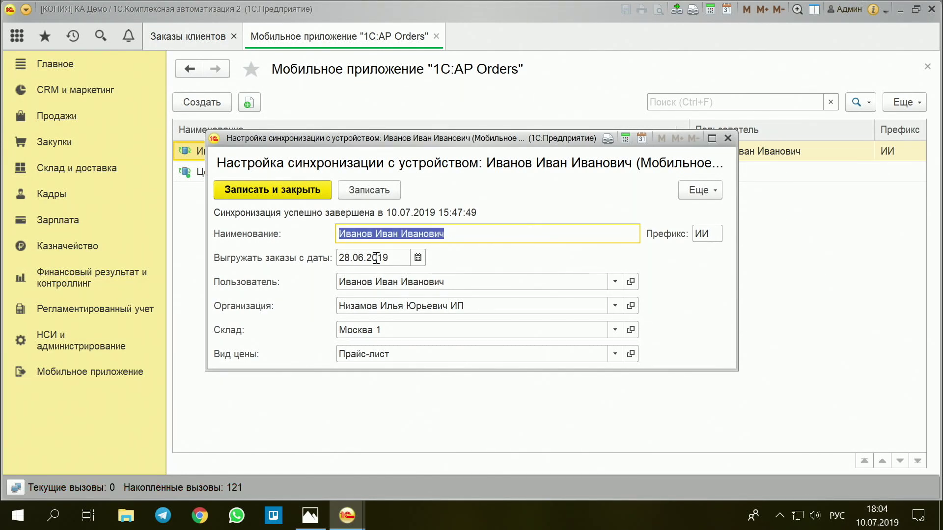
double_click(354, 257)
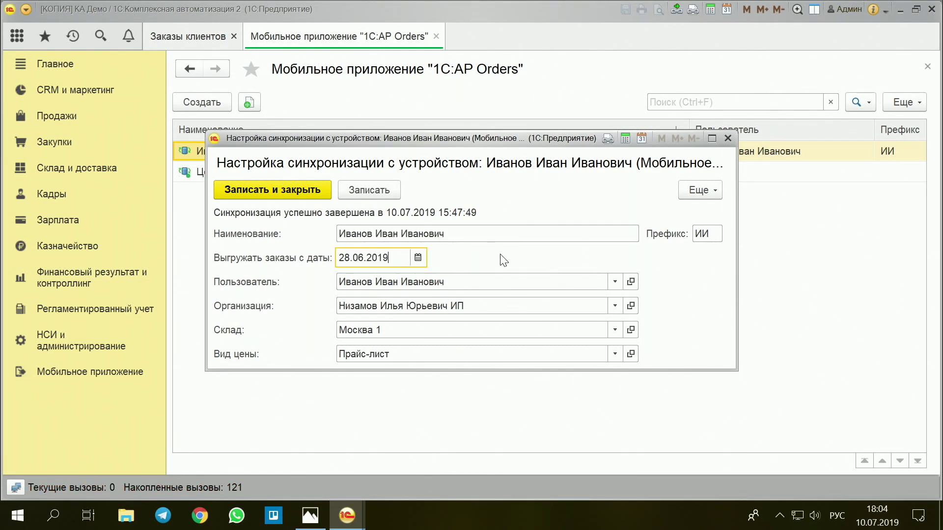
double_click(697, 235)
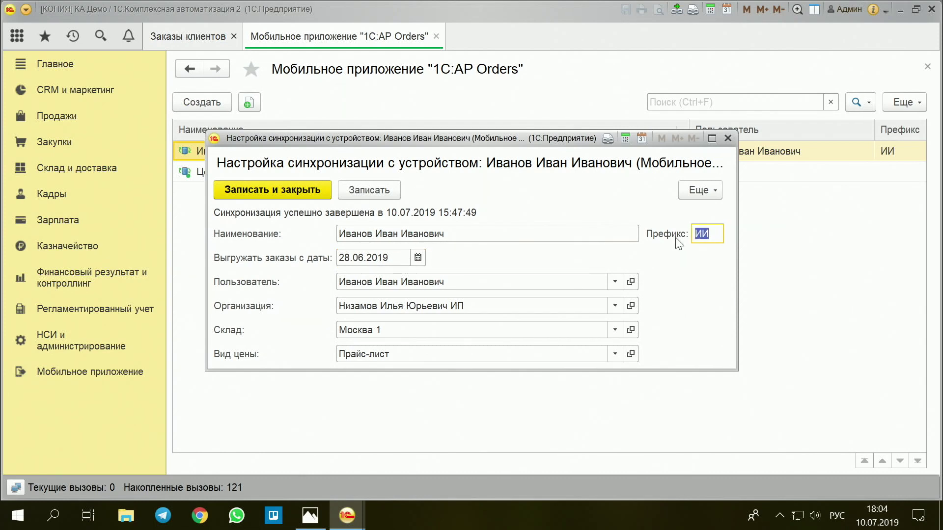
double_click(451, 284)
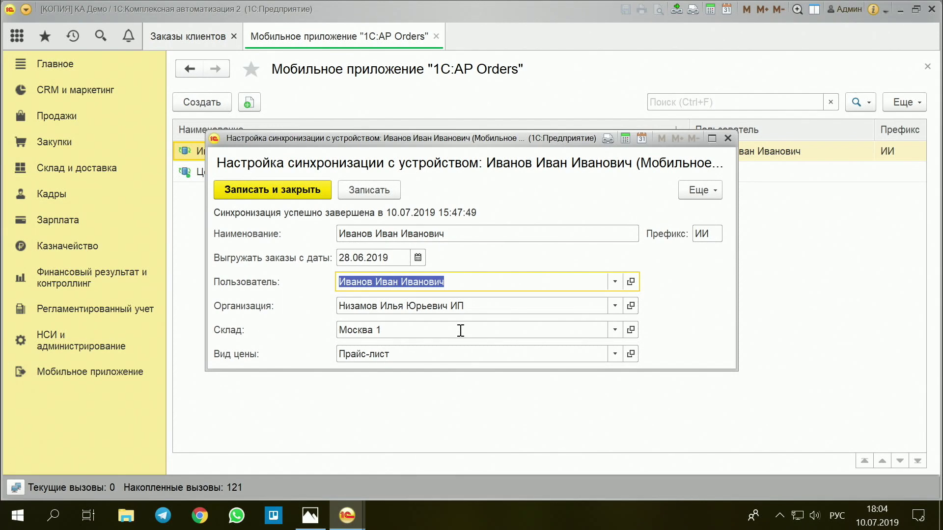
click(730, 139)
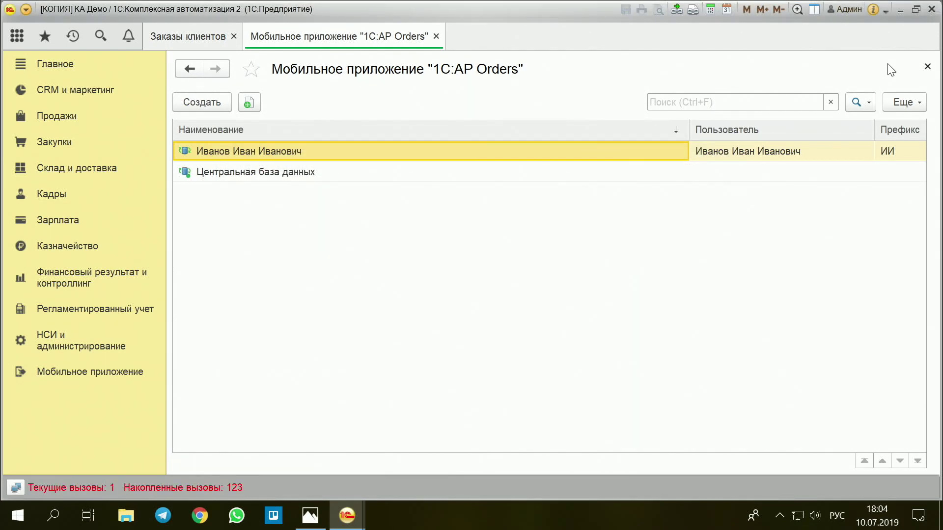
click(927, 66)
Open the mobile application's Администрирование form and review its settings from Порядок расчетов to Актуальная версия мобильного приложения.
click(96, 367)
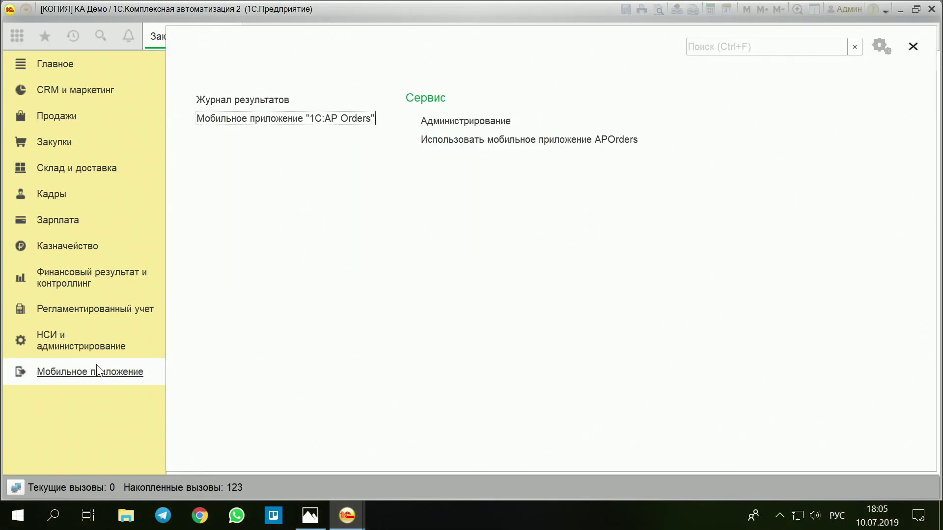
click(465, 126)
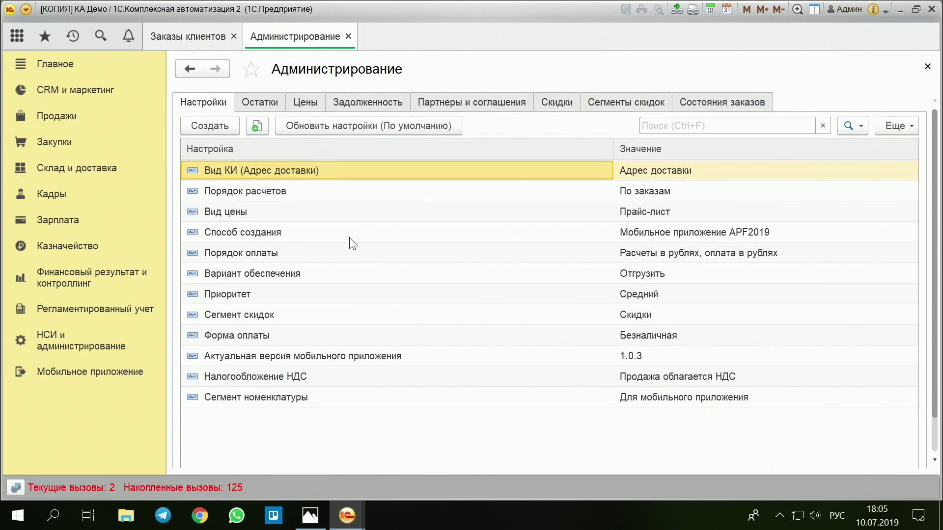
click(319, 189)
click(315, 206)
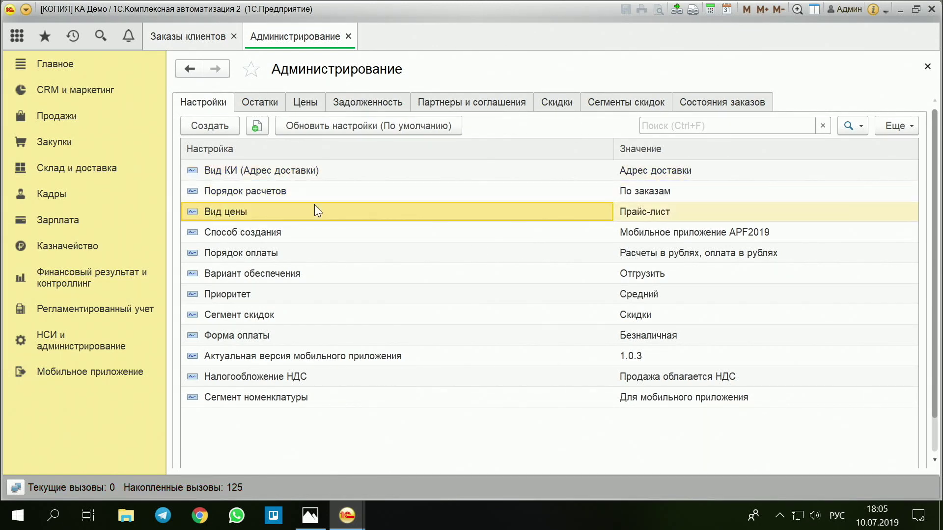
click(309, 233)
click(306, 252)
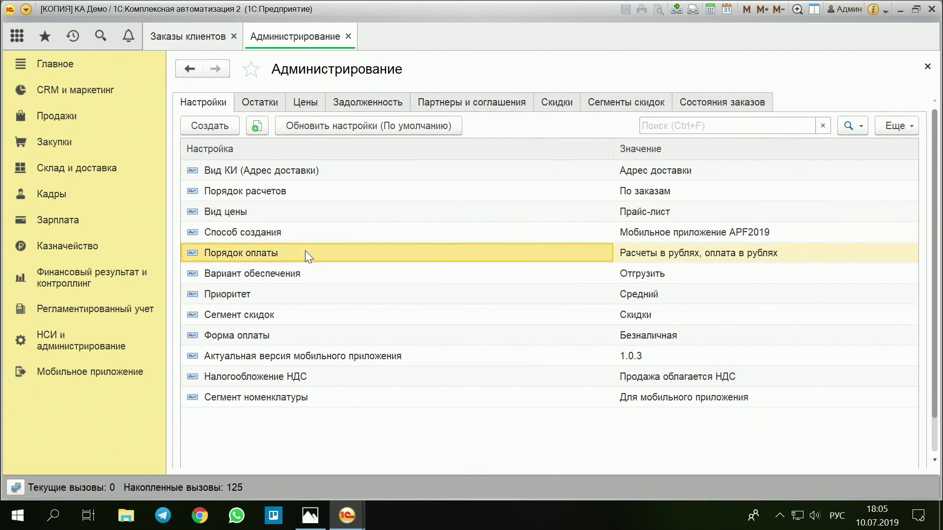
click(305, 274)
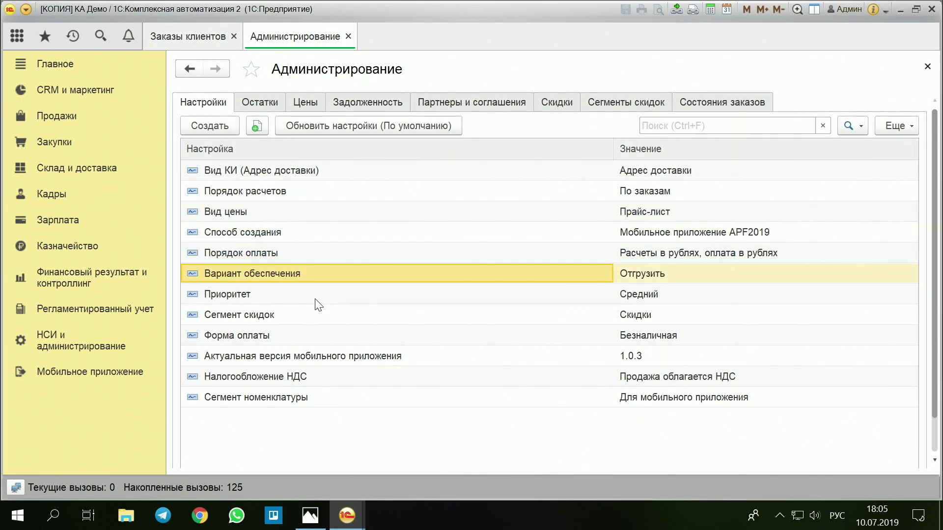
click(297, 293)
click(297, 315)
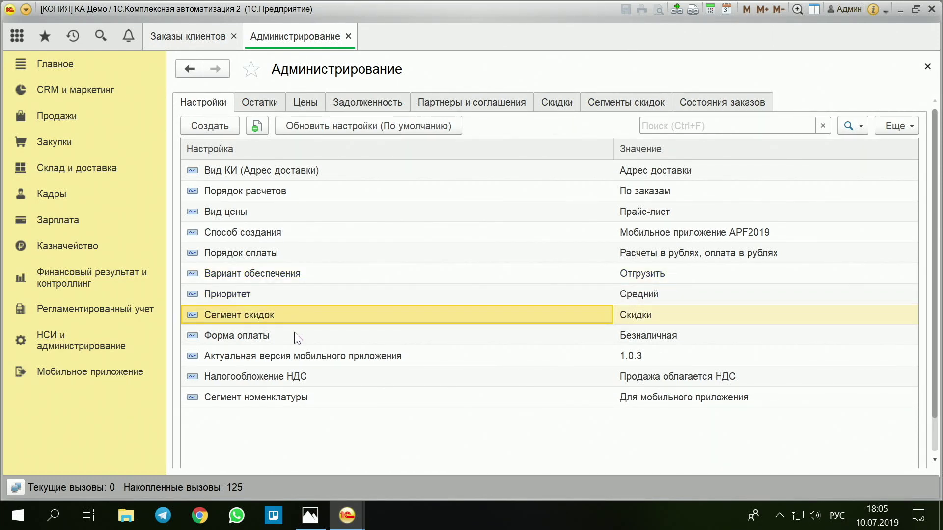
click(279, 363)
click(635, 361)
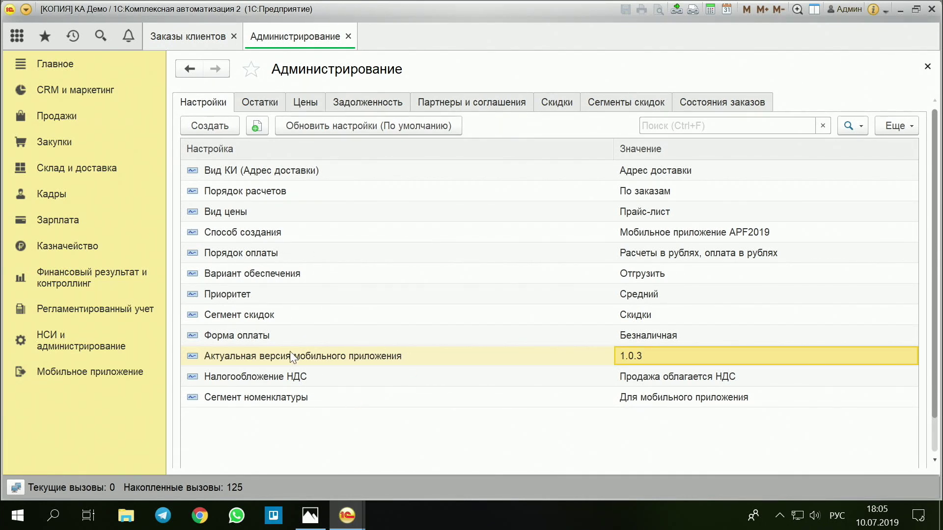
Examine the stock balances by warehouse and the item prices in the Администрирование form.
click(256, 101)
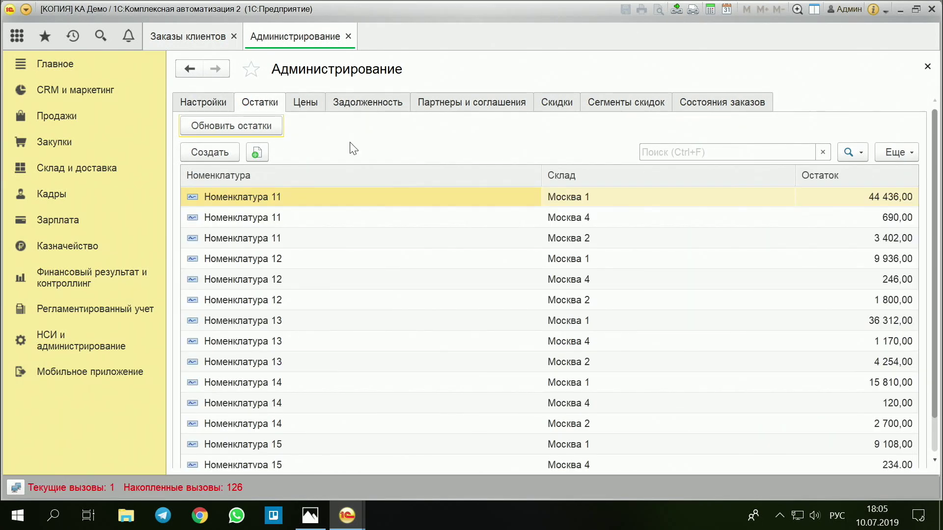
click(322, 104)
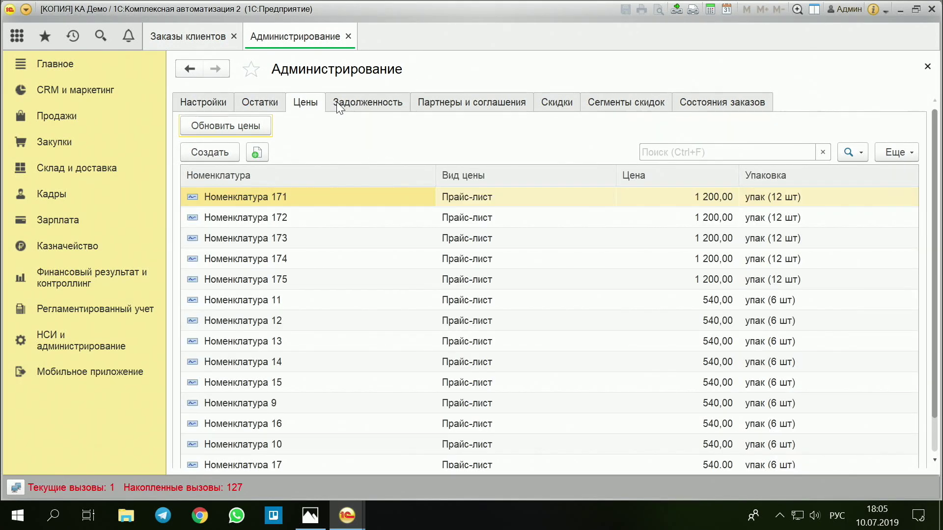
click(266, 103)
click(305, 103)
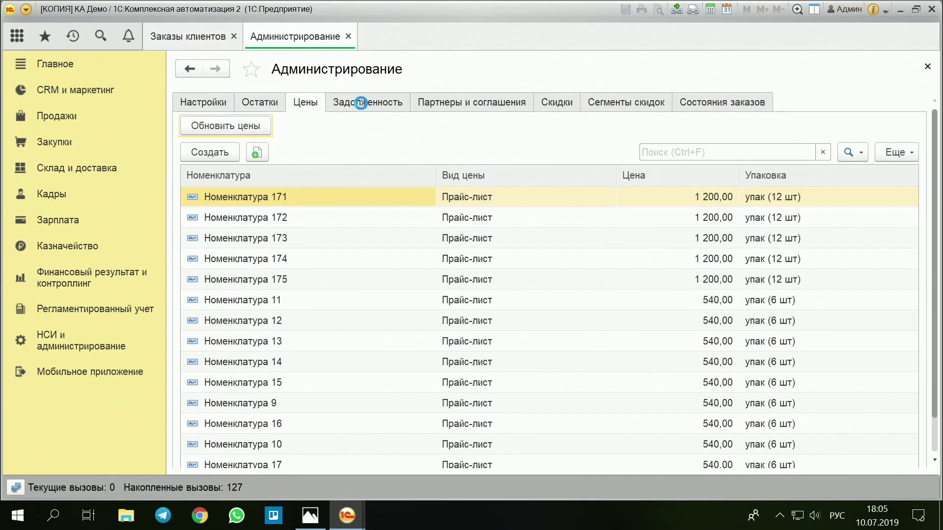
Examine the debts, partners and agreements, discounts, discount segments and order states in the Администрирование form, and close it.
click(364, 102)
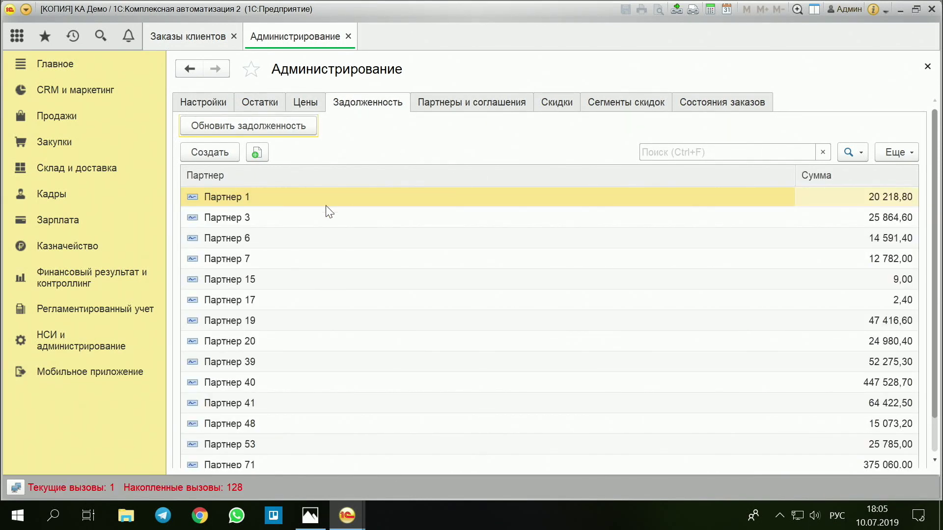
click(472, 102)
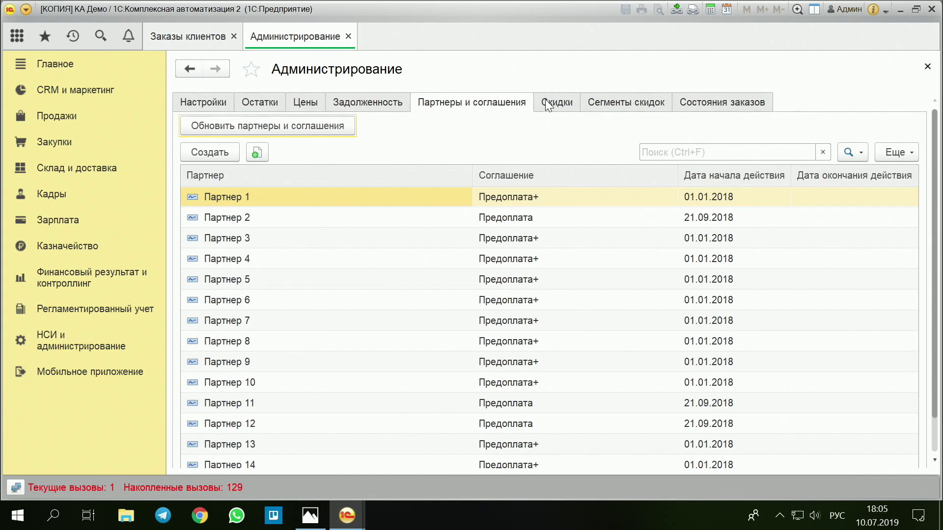
click(547, 104)
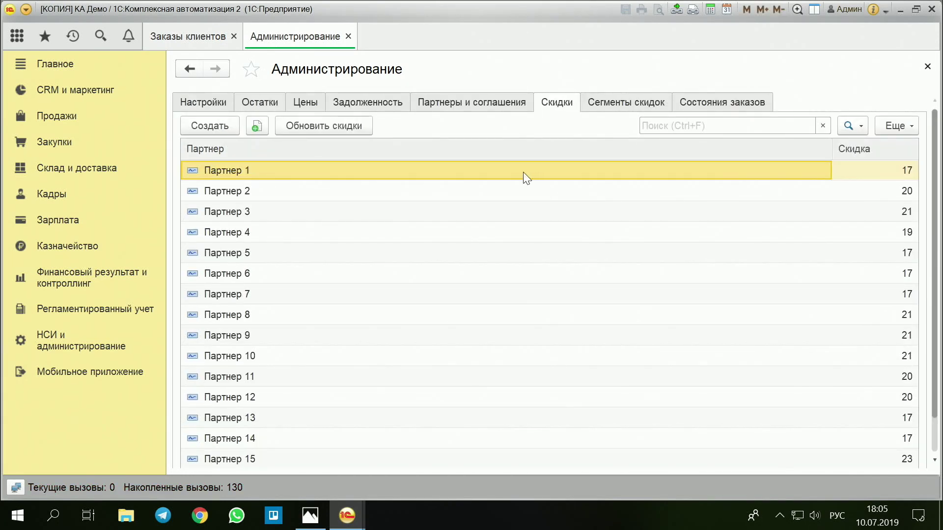
click(617, 102)
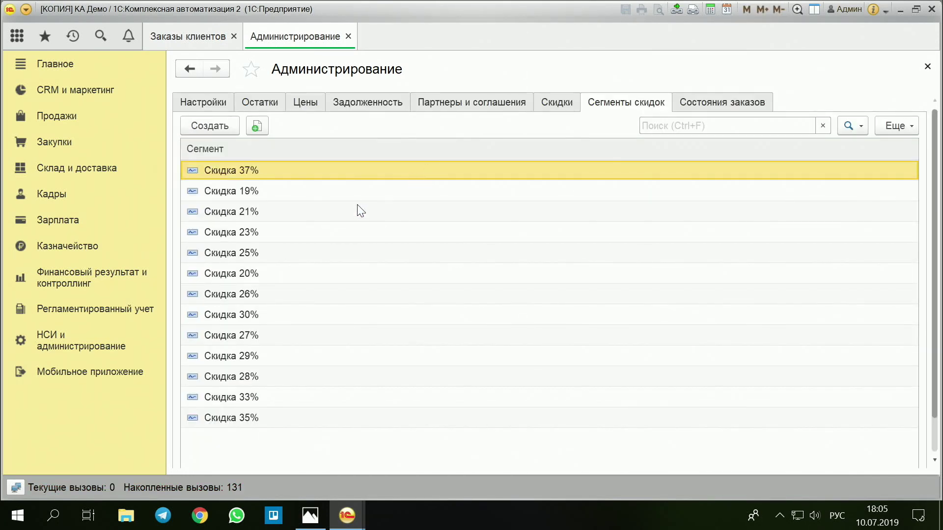
click(697, 102)
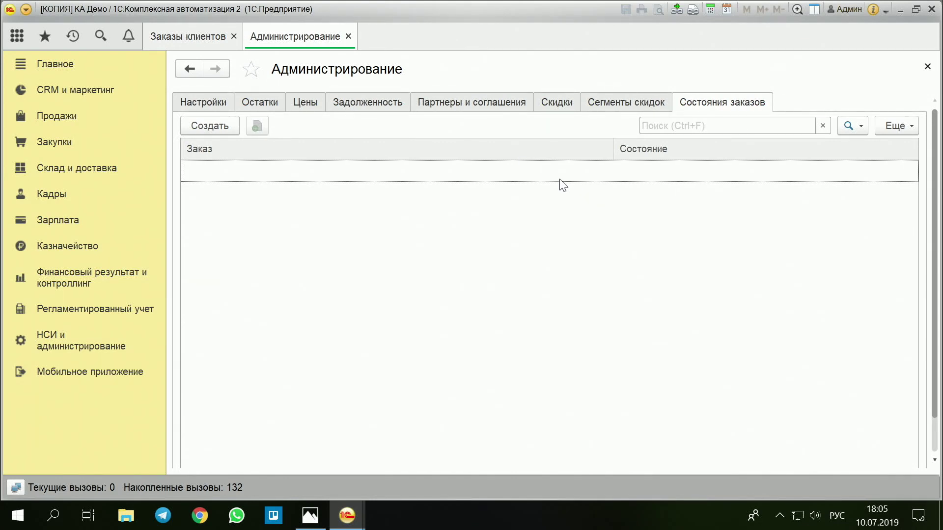
click(208, 102)
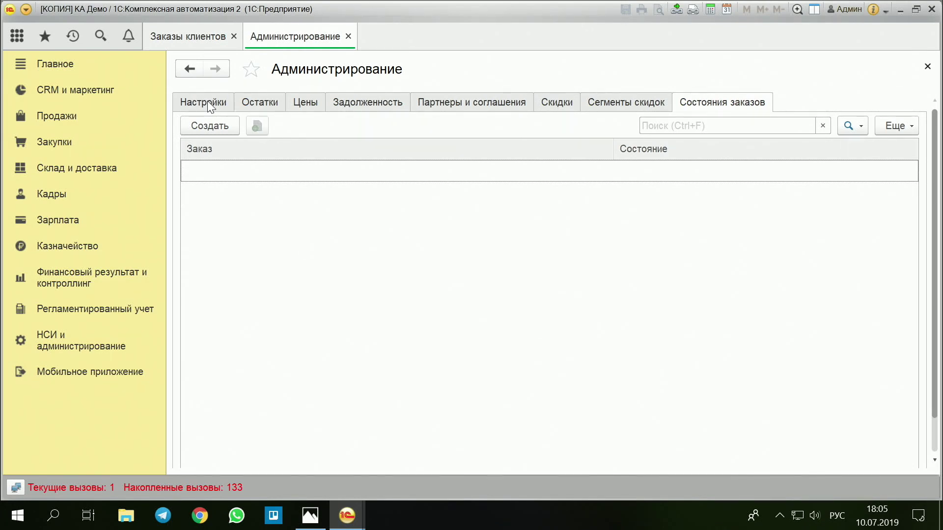
click(348, 36)
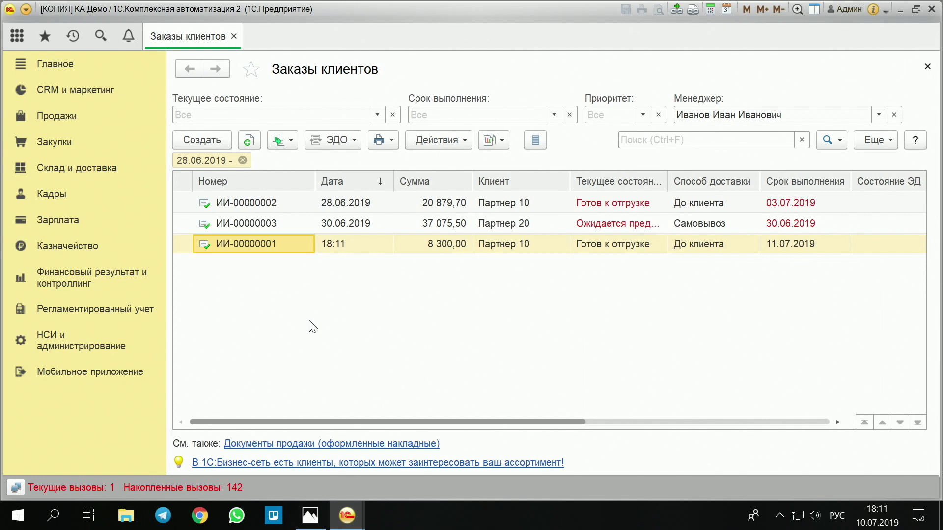
Open the 8 300,00 customer order of Партнер 10, set its status to К отгрузке, and post and close it.
click(606, 247)
click(268, 244)
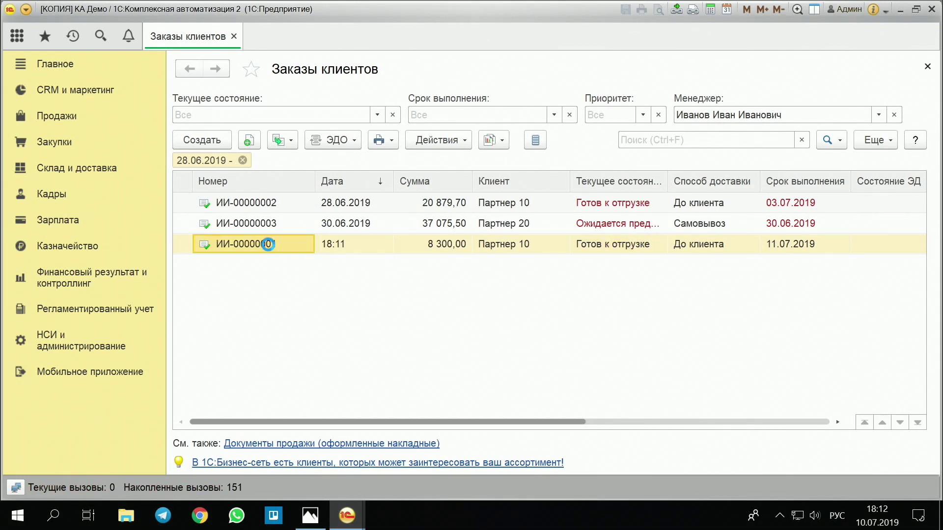
double_click(268, 244)
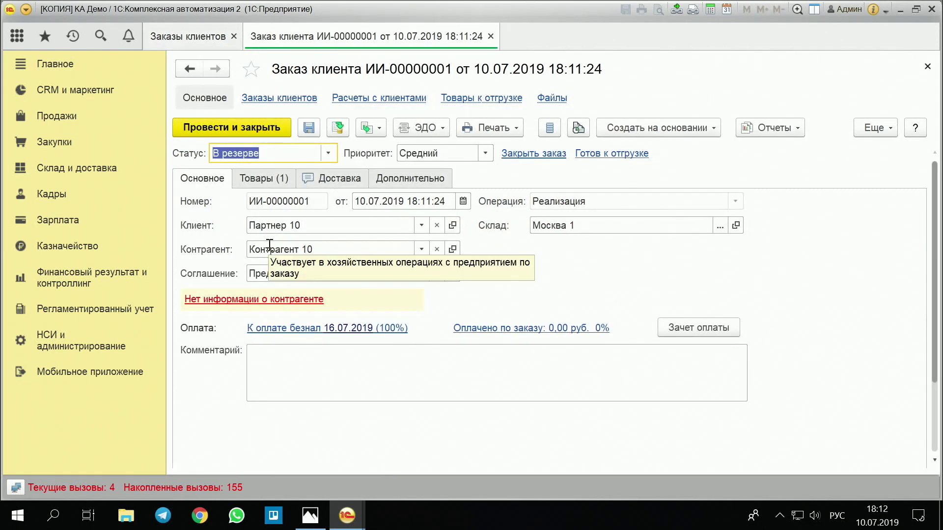
click(328, 154)
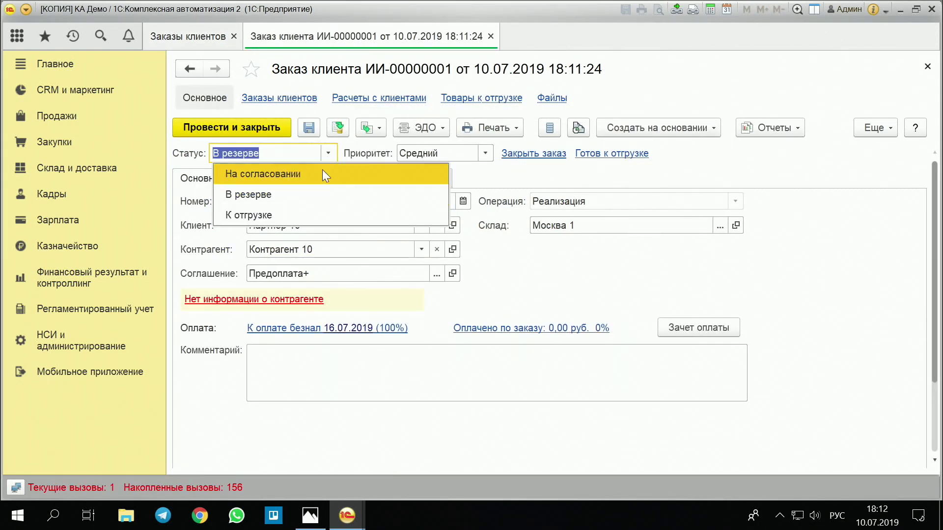
click(308, 215)
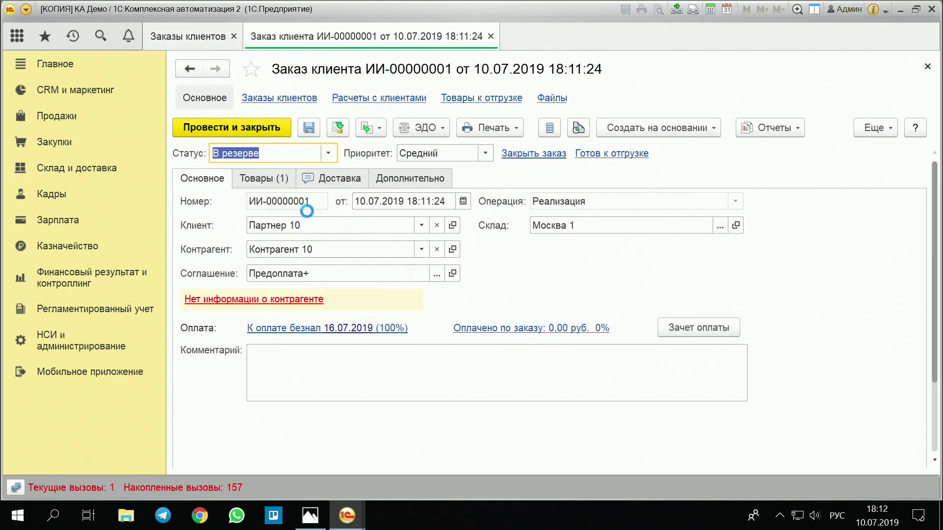
click(259, 127)
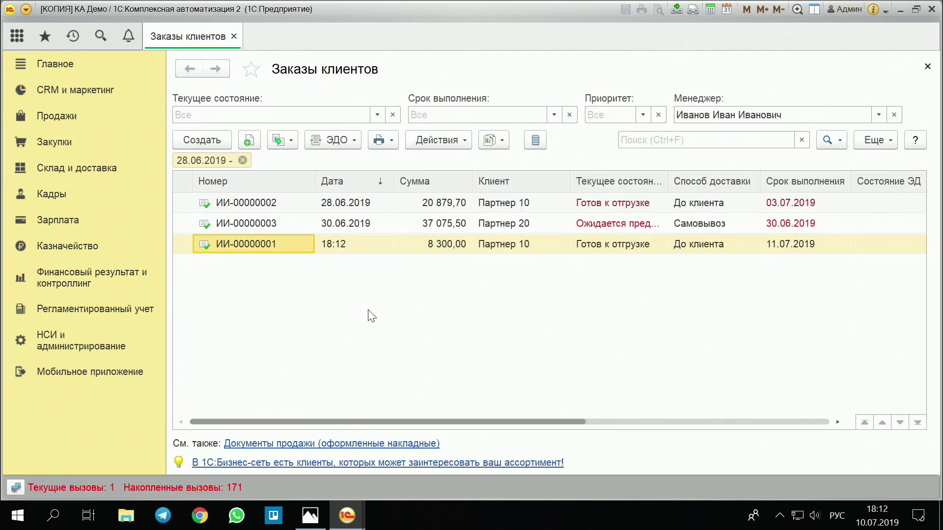
Reopen the same 8 300,00 order of Партнер 10, set its status to К отгрузке again, and post and close it.
double_click(250, 244)
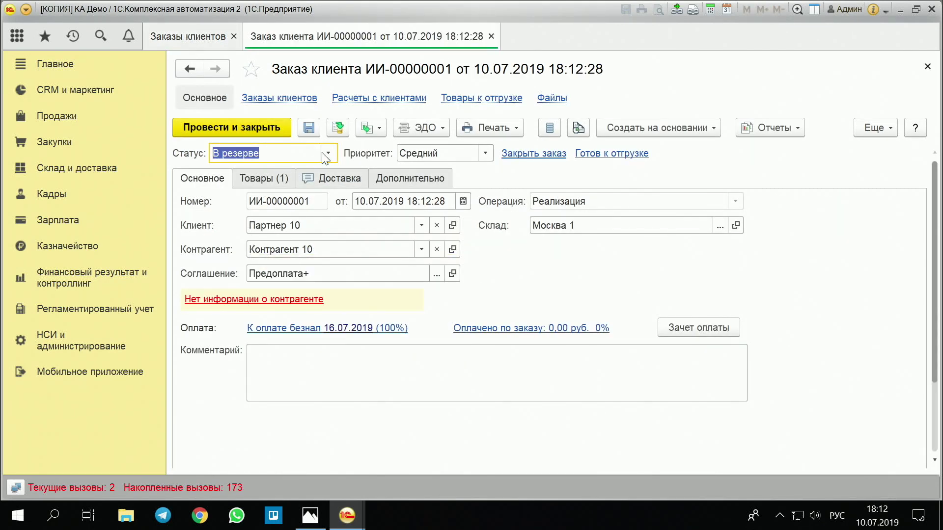
click(328, 154)
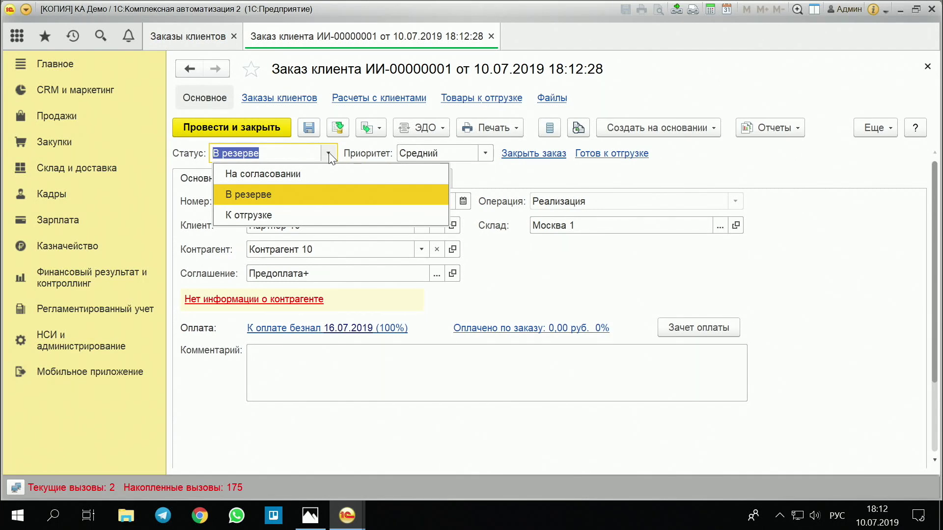
click(329, 155)
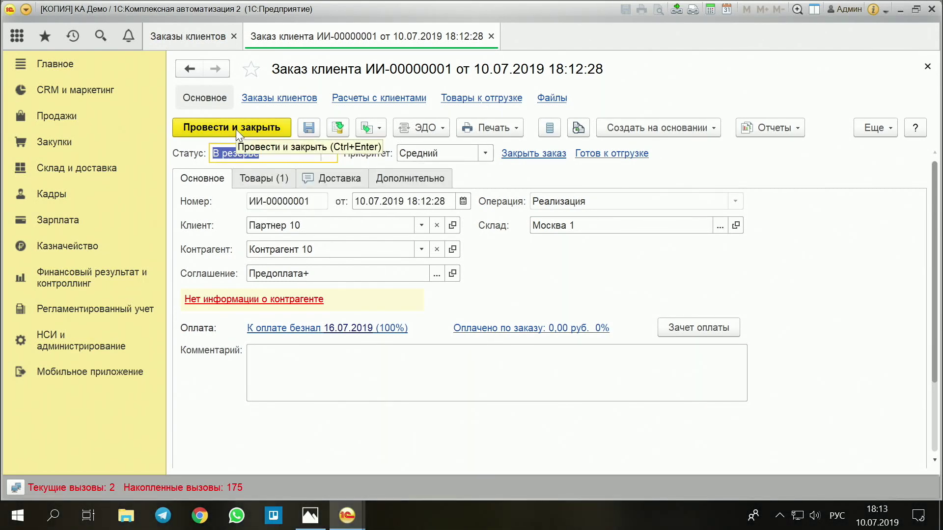
click(328, 153)
click(273, 215)
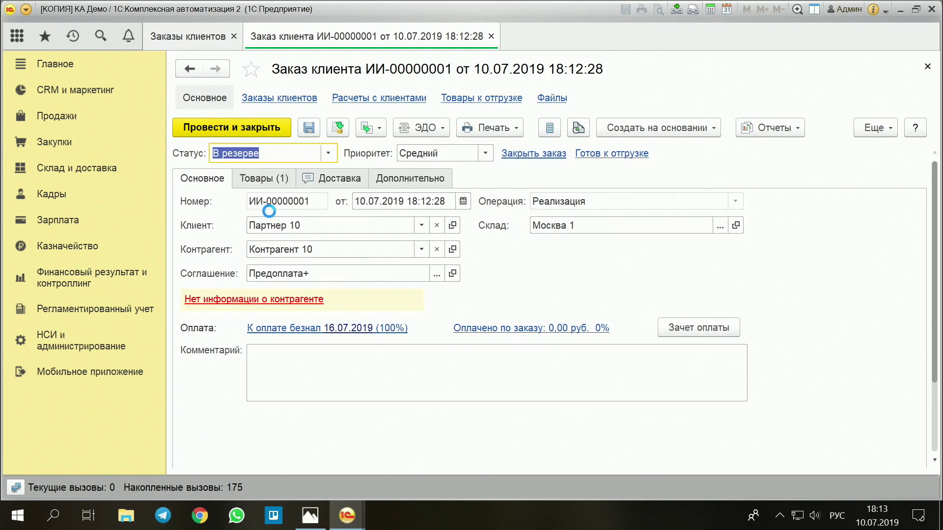
click(206, 124)
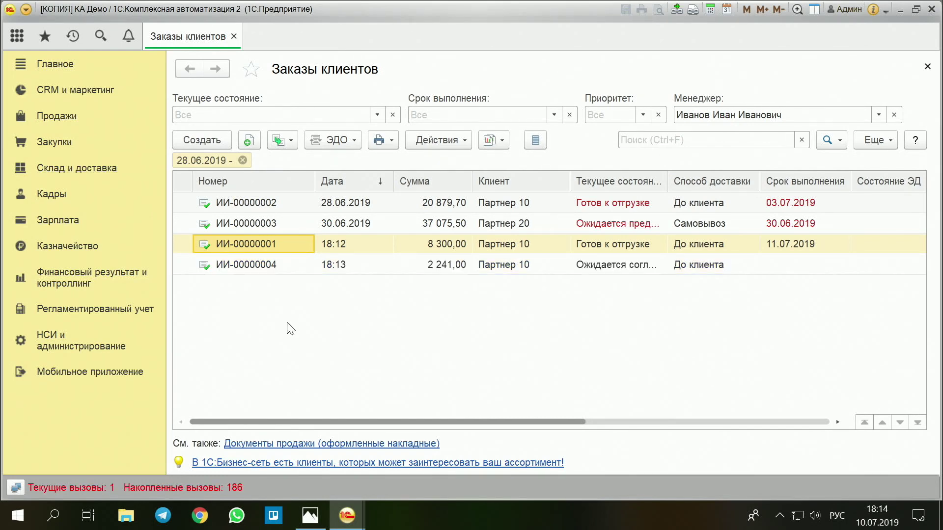
Check the state, delivery method and due date of the 2 241,00 order of Партнер 10 in the customer orders list.
click(253, 265)
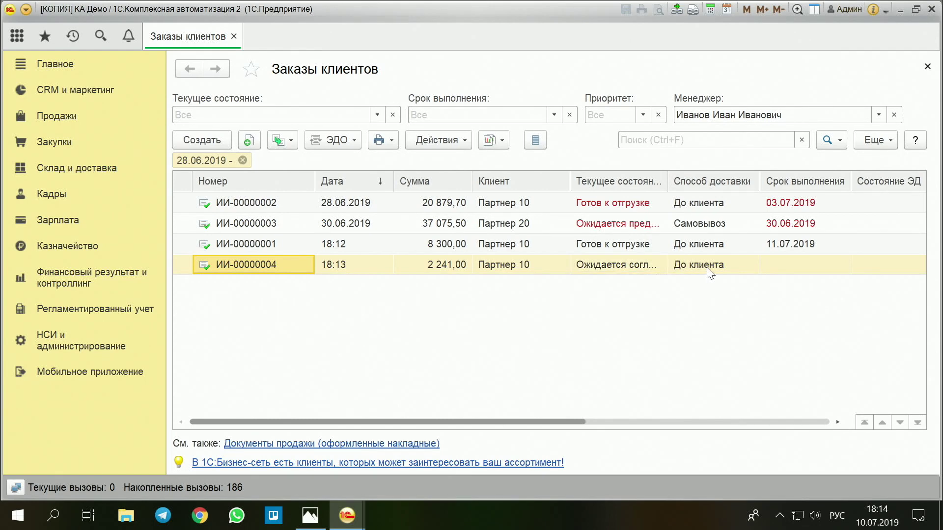
click(731, 268)
click(774, 266)
click(725, 270)
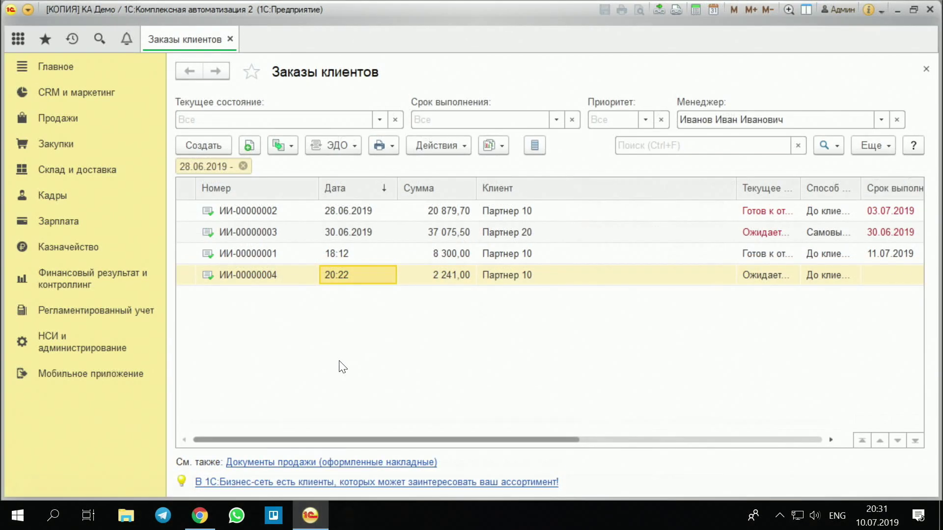
Switch to Chrome and examine the Mail.ru message text about the customer order's invoice and its PDF attachment.
click(199, 526)
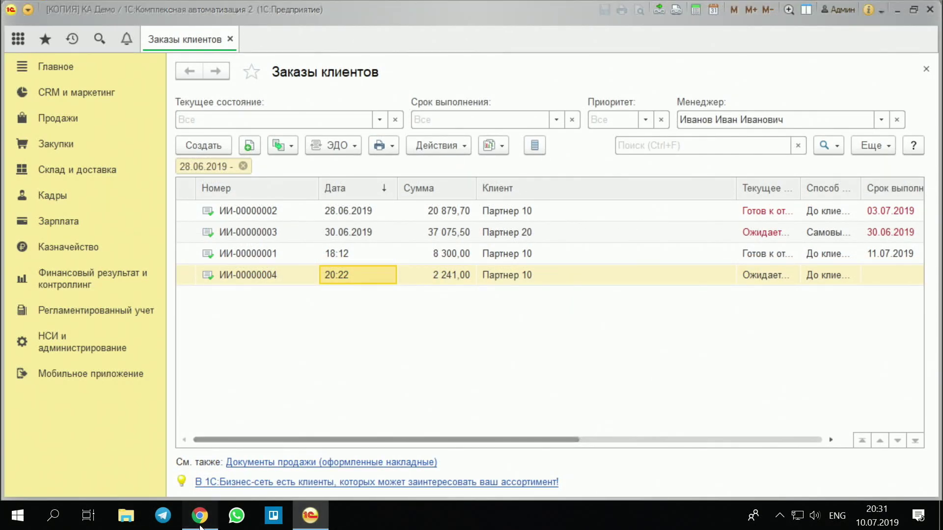
drag(227, 163, 827, 173)
click(504, 389)
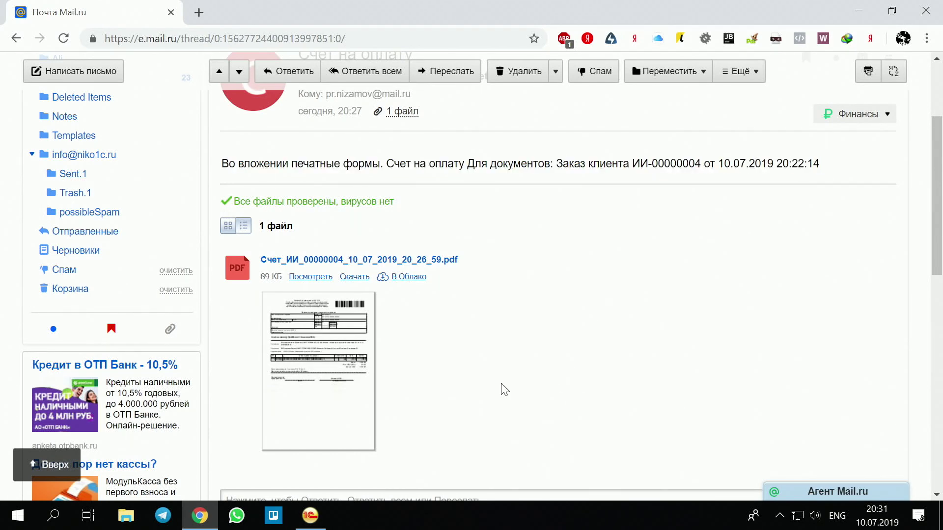